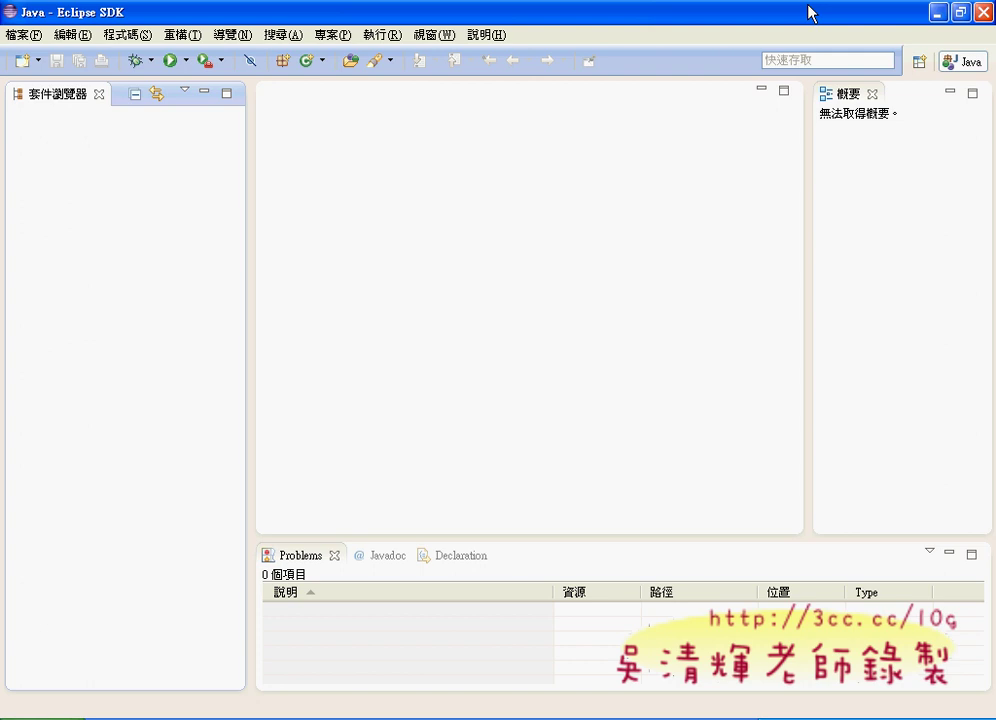
# Exit Eclipse and move the D:\eclipse folder window aside to uncover the desktop icons
pyautogui.click(983, 12)
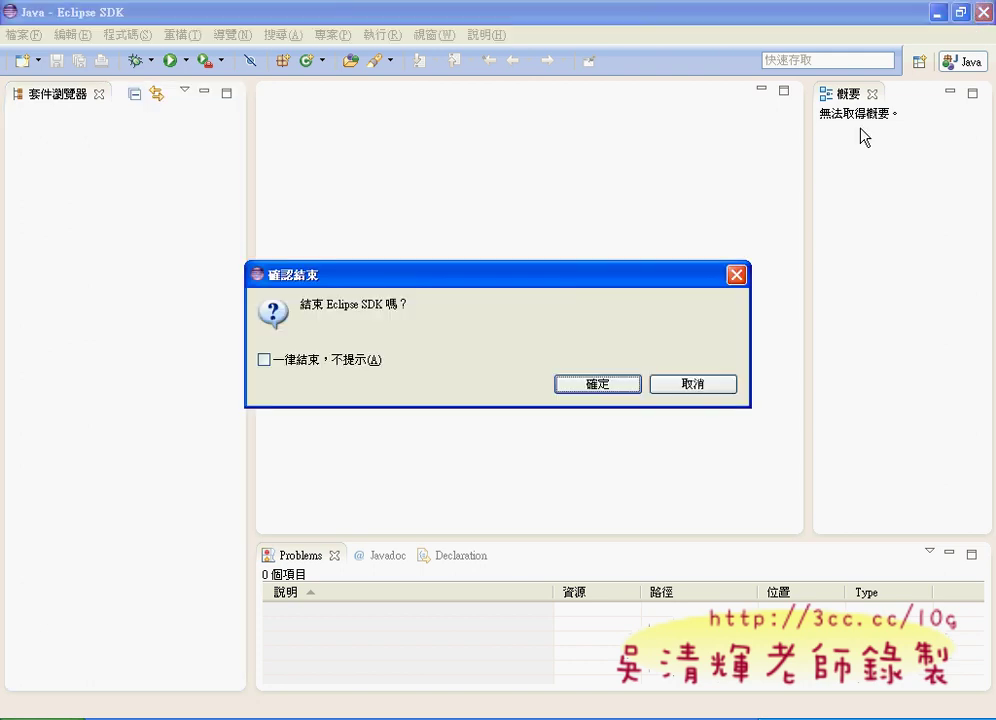
pyautogui.click(615, 398)
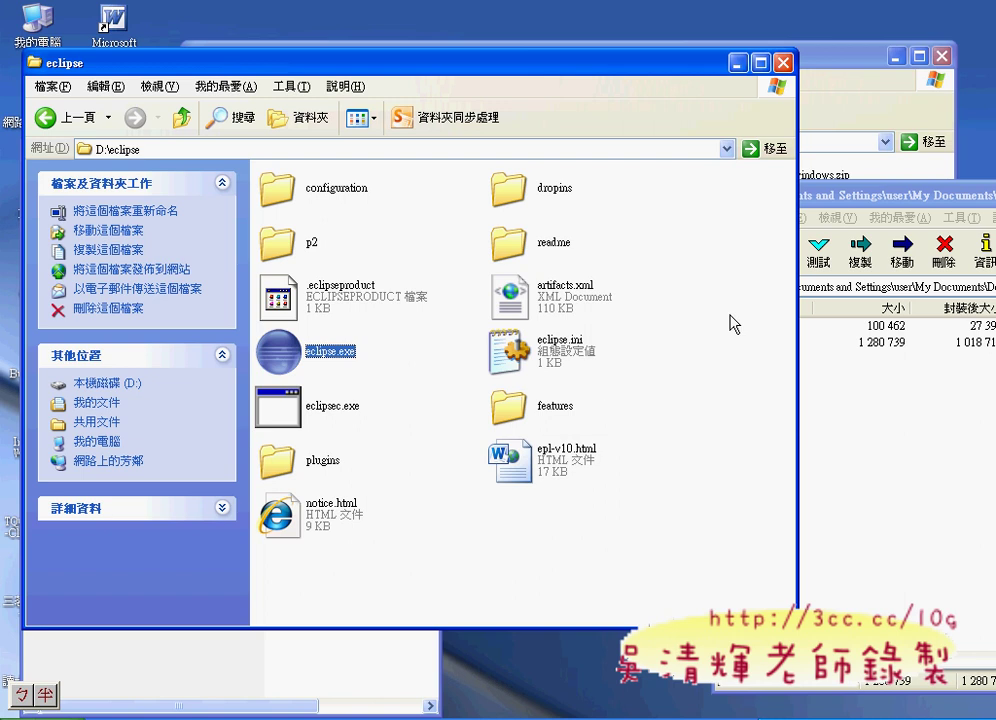
pyautogui.click(904, 194)
pyautogui.moveTo(904, 194); pyautogui.dragTo(545, 170)
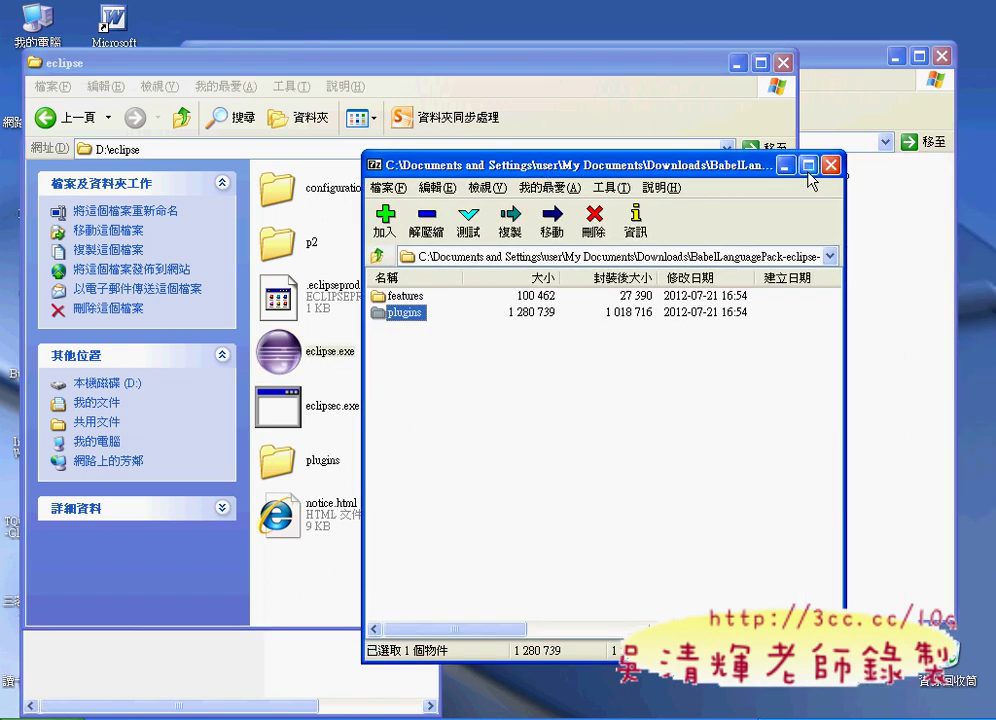
pyautogui.click(629, 93)
pyautogui.moveTo(578, 70); pyautogui.dragTo(709, 33)
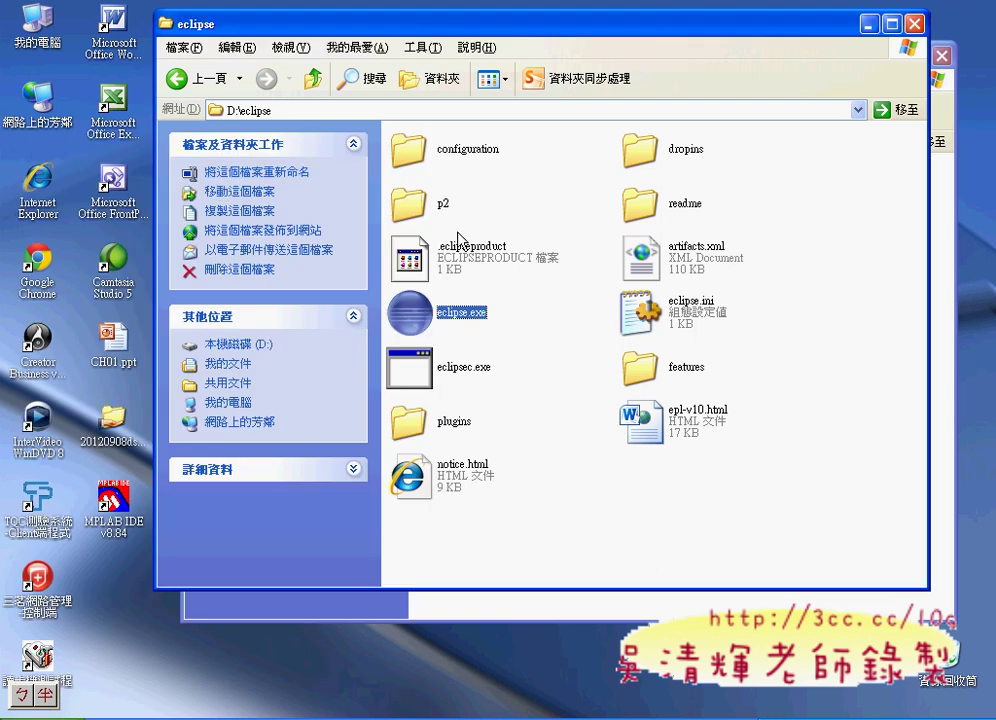
pyautogui.moveTo(485, 32); pyautogui.dragTo(530, 35)
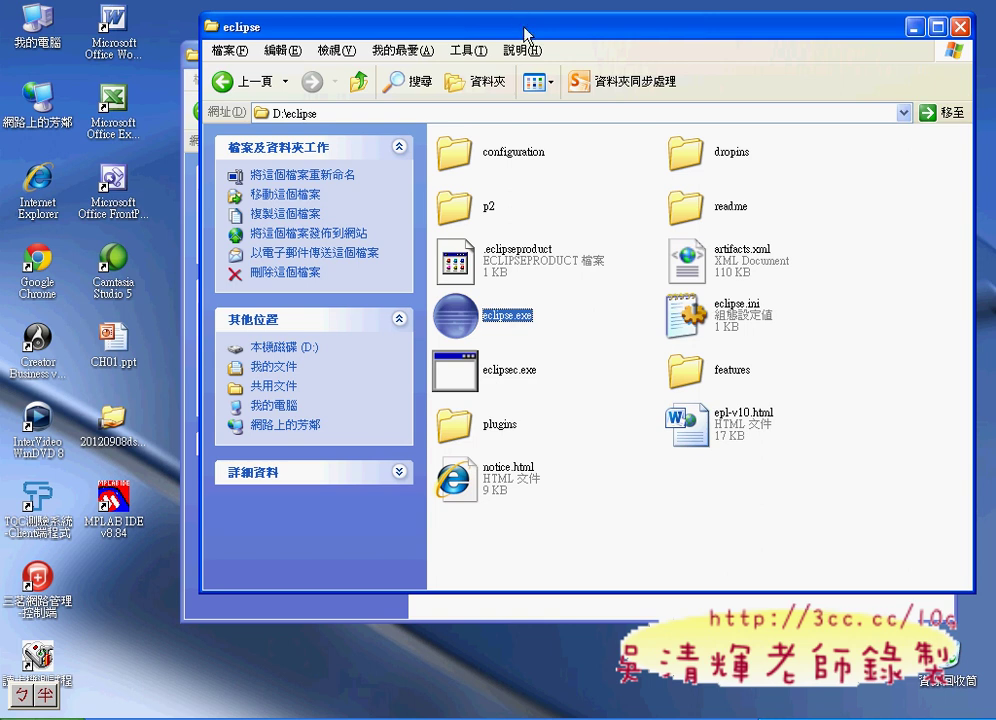
# Create a desktop shortcut to eclipse.exe from the D:\eclipse folder and open the shortcut's properties
pyautogui.moveTo(470, 308); pyautogui.dragTo(120, 568)
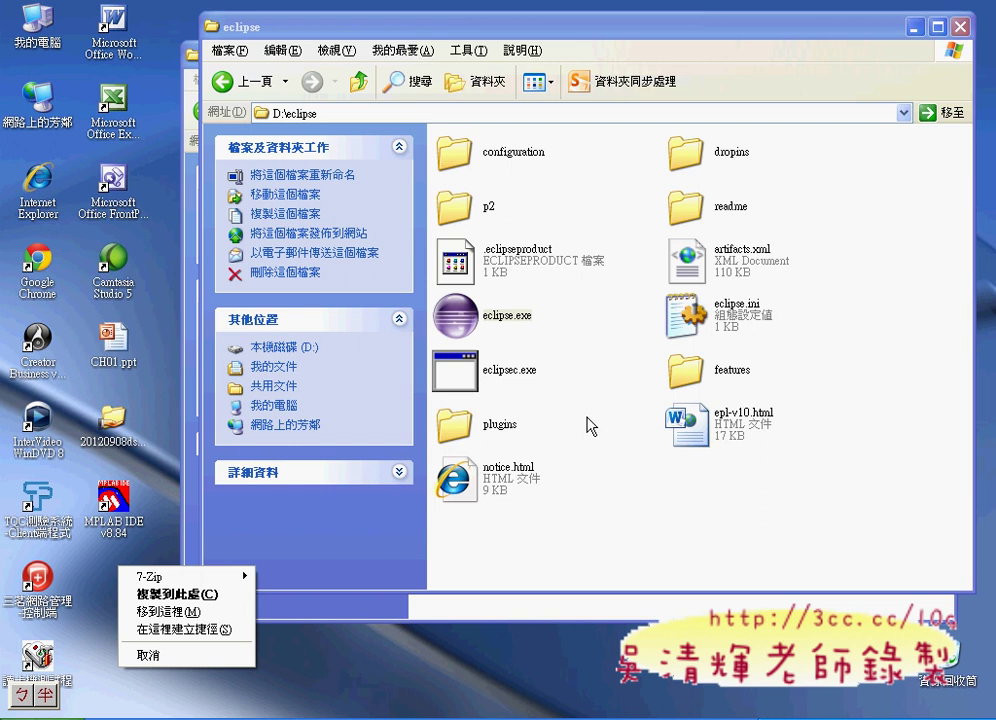
pyautogui.click(176, 645)
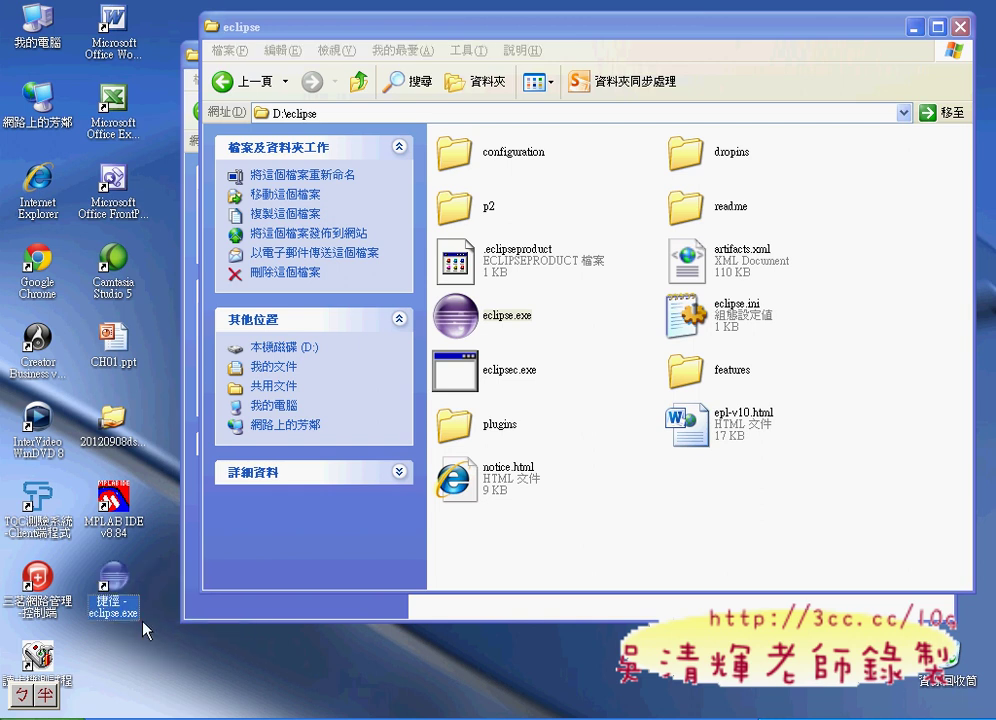
pyautogui.rightClick(119, 586)
pyautogui.click(152, 572)
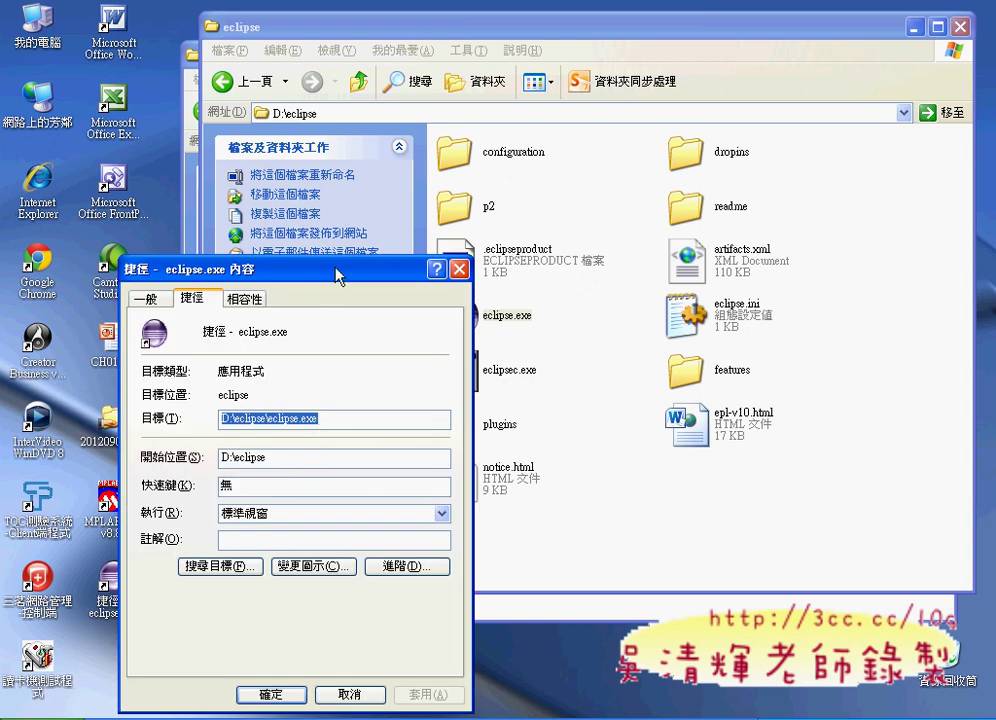
pyautogui.moveTo(338, 270); pyautogui.dragTo(523, 152)
# Append the language argument -nl "EN" to the shortcut's target after D:\eclipse\eclipse.exe
pyautogui.click(531, 300)
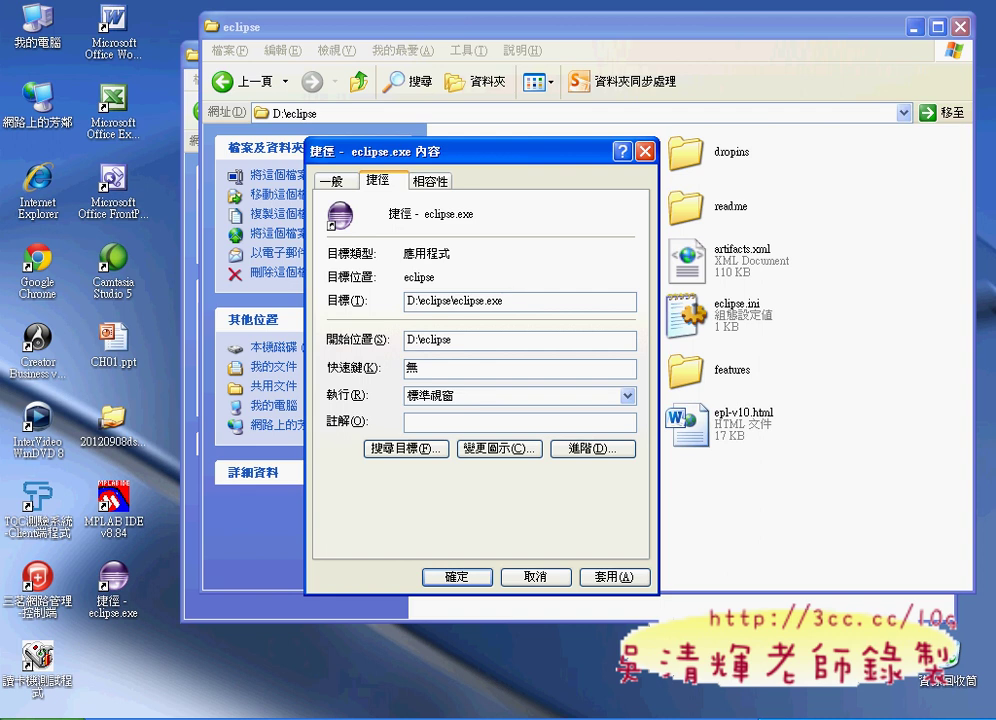
pyautogui.write('-nl')
pyautogui.write('""')
pyautogui.press('Left')
pyautogui.write('EN')
pyautogui.moveTo(548, 313)
pyautogui.mouseDown()
pyautogui.moveTo(497, 312)
pyautogui.moveTo(551, 290)
pyautogui.mouseUp()
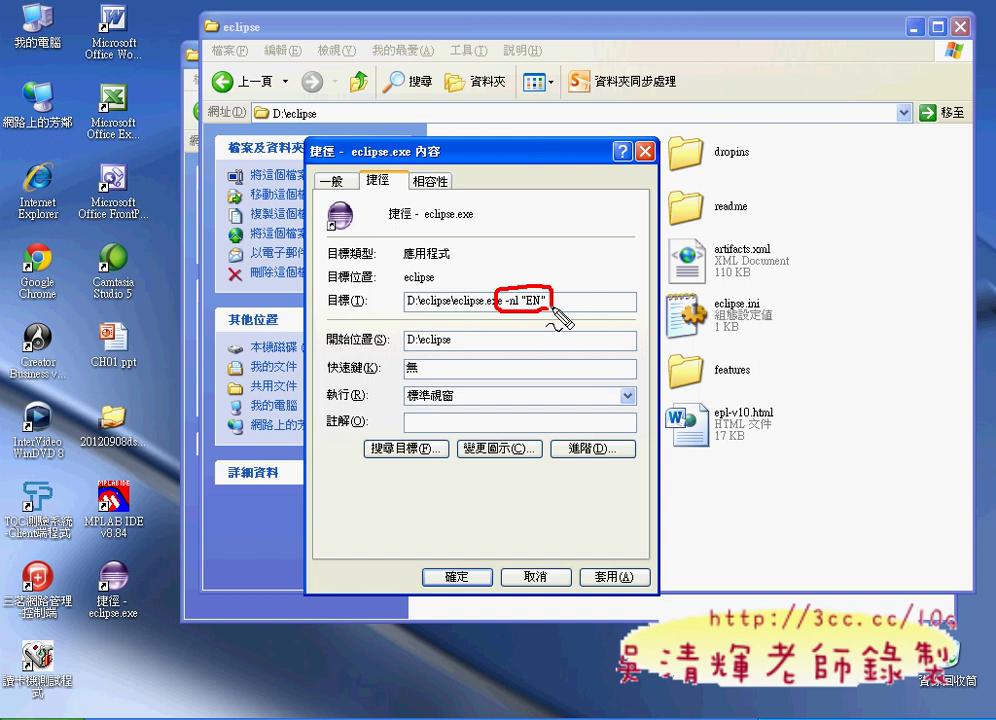
pyautogui.moveTo(503, 354); pyautogui.dragTo(541, 366)
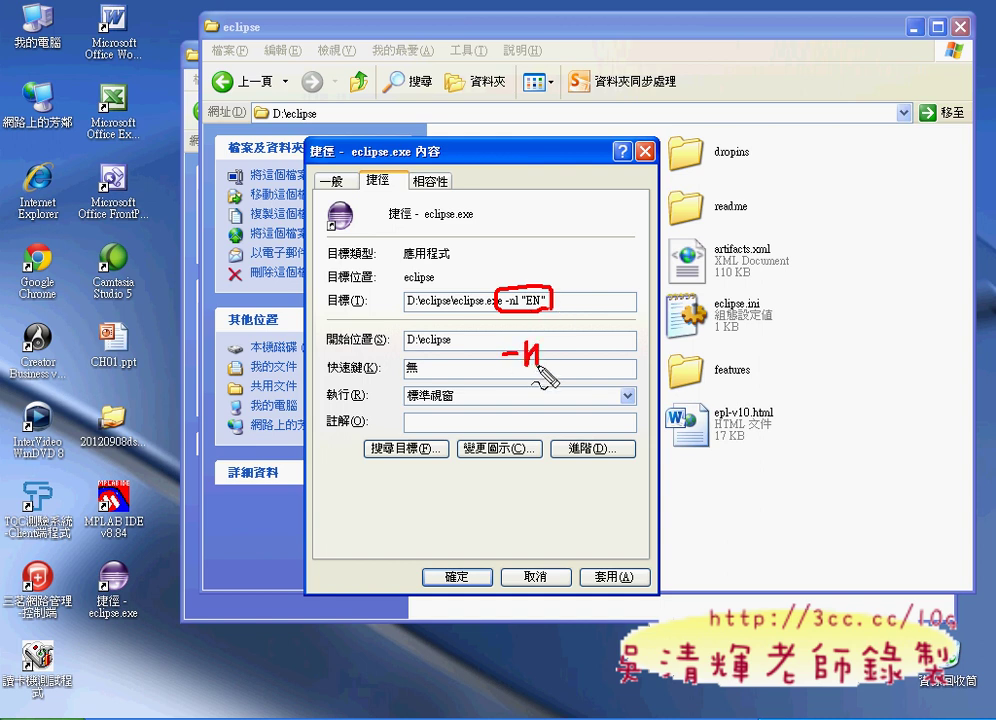
pyautogui.moveTo(548, 320)
pyautogui.mouseDown()
pyautogui.moveTo(549, 358)
pyautogui.moveTo(587, 359)
pyautogui.mouseUp()
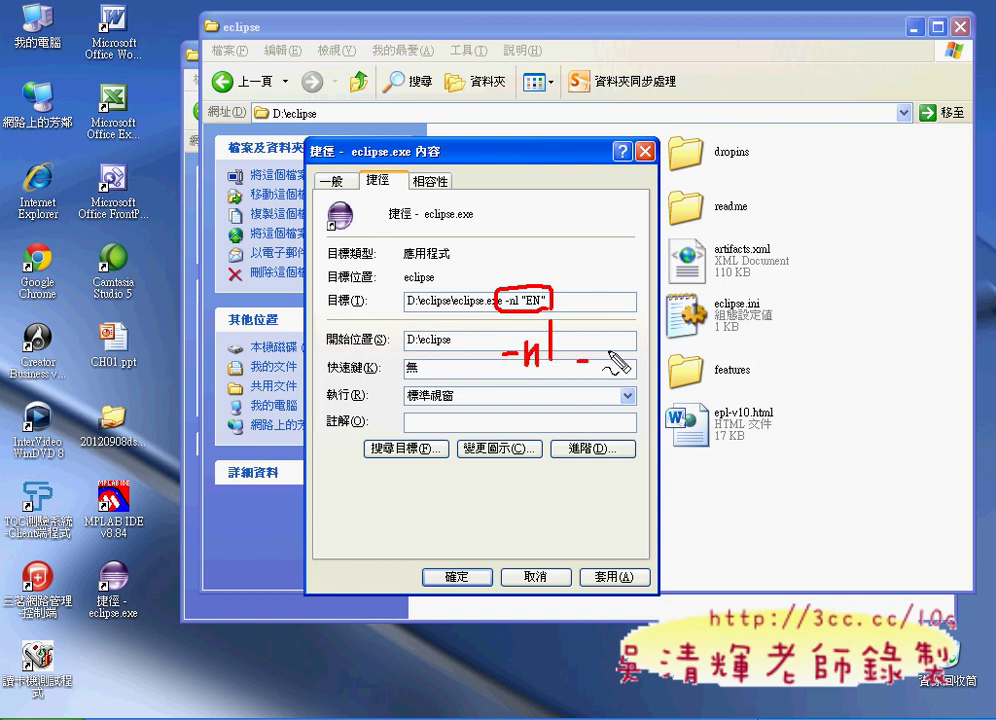
pyautogui.moveTo(613, 314)
pyautogui.mouseDown()
pyautogui.moveTo(650, 358)
pyautogui.moveTo(651, 339)
pyautogui.moveTo(688, 356)
pyautogui.moveTo(690, 318)
pyautogui.moveTo(703, 313)
pyautogui.mouseUp()
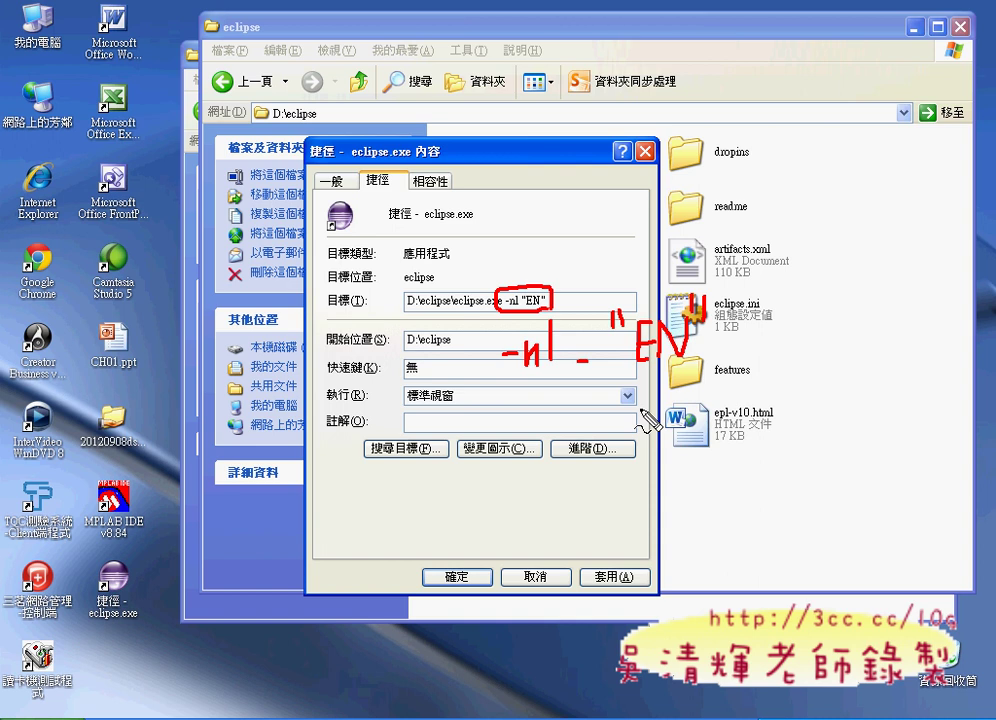
pyautogui.press('Escape')
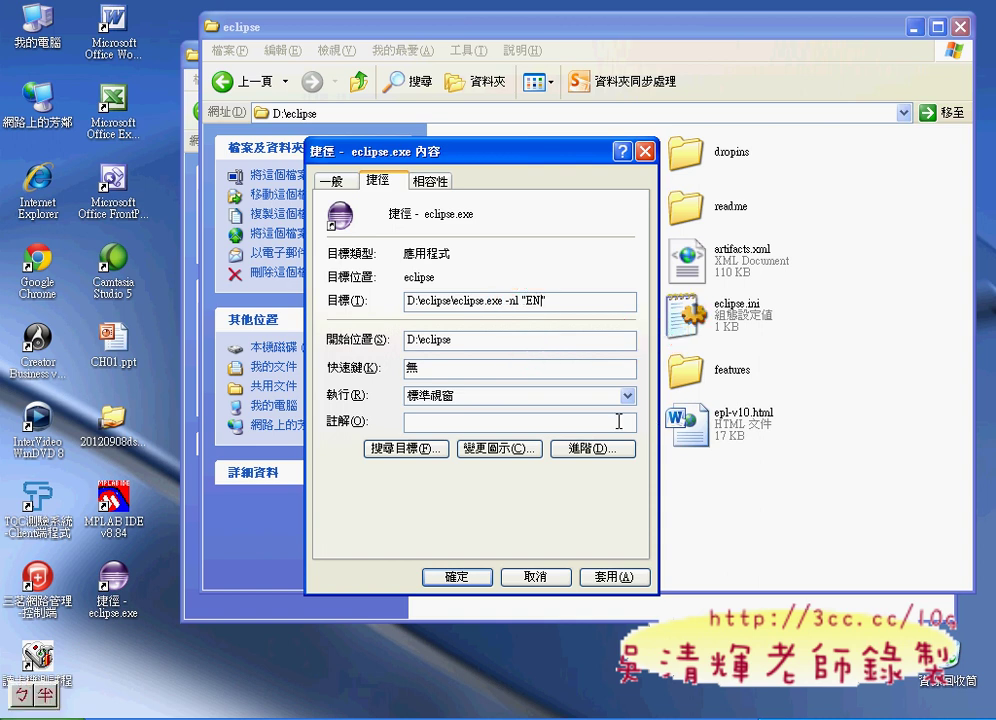
# Save the shortcut's properties and launch Eclipse from it with the d:\workspace workspace
pyautogui.moveTo(550, 301); pyautogui.dragTo(405, 301)
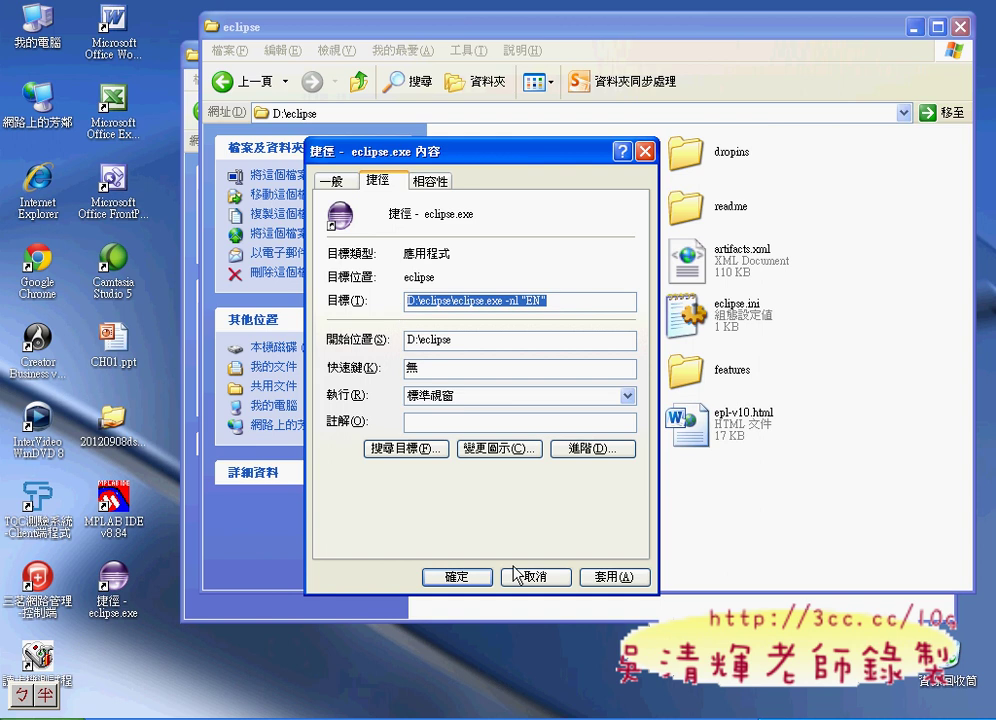
pyautogui.click(468, 577)
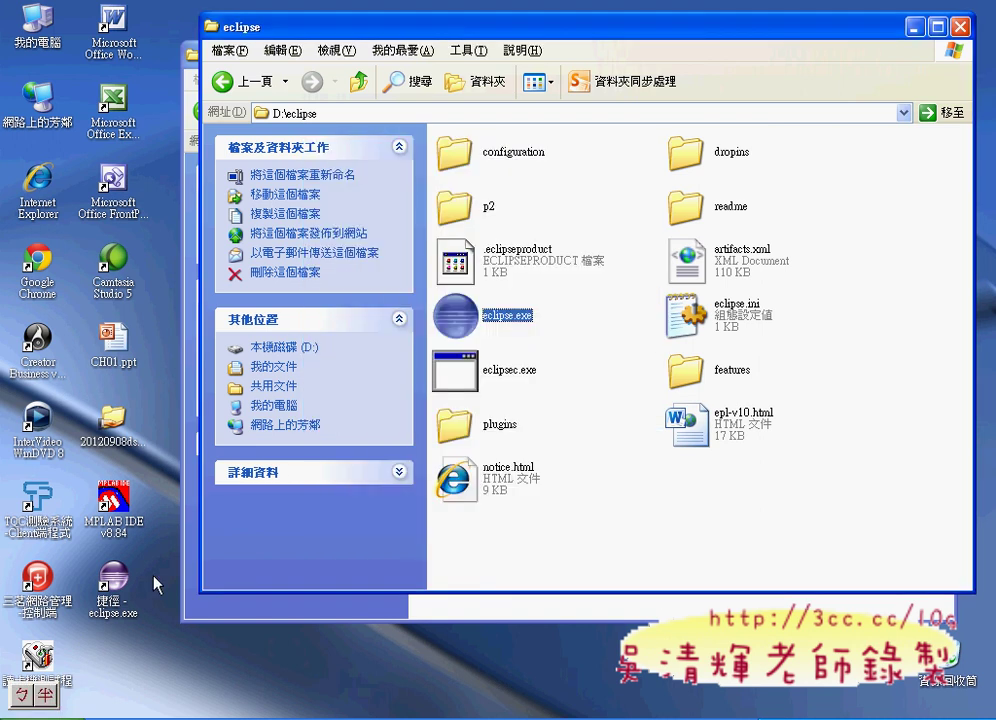
pyautogui.doubleClick(113, 580)
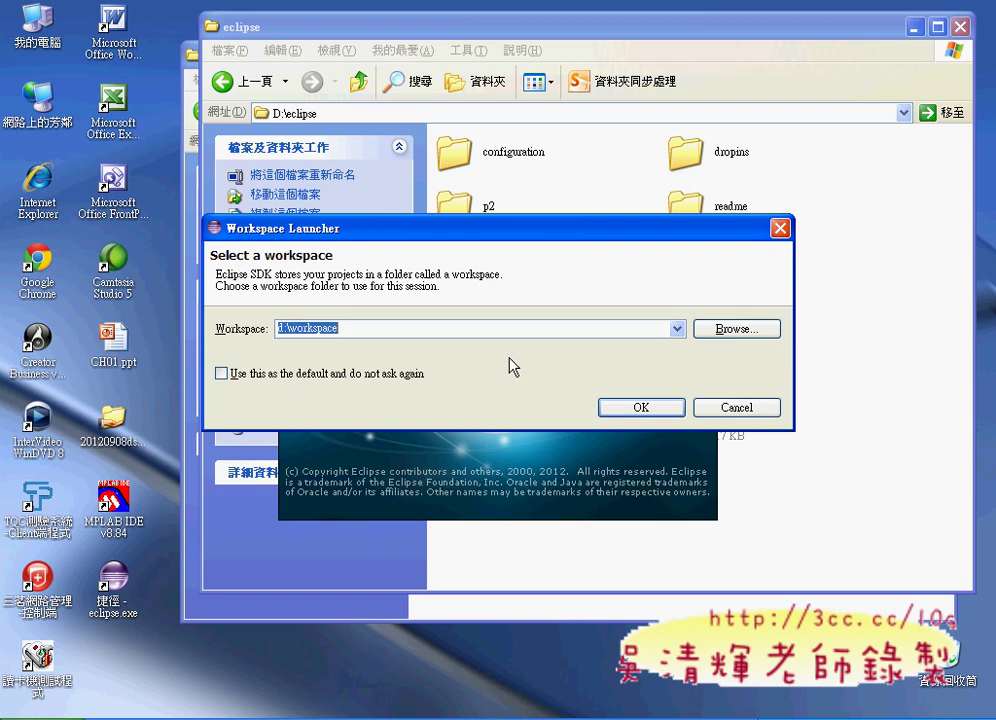
pyautogui.click(665, 410)
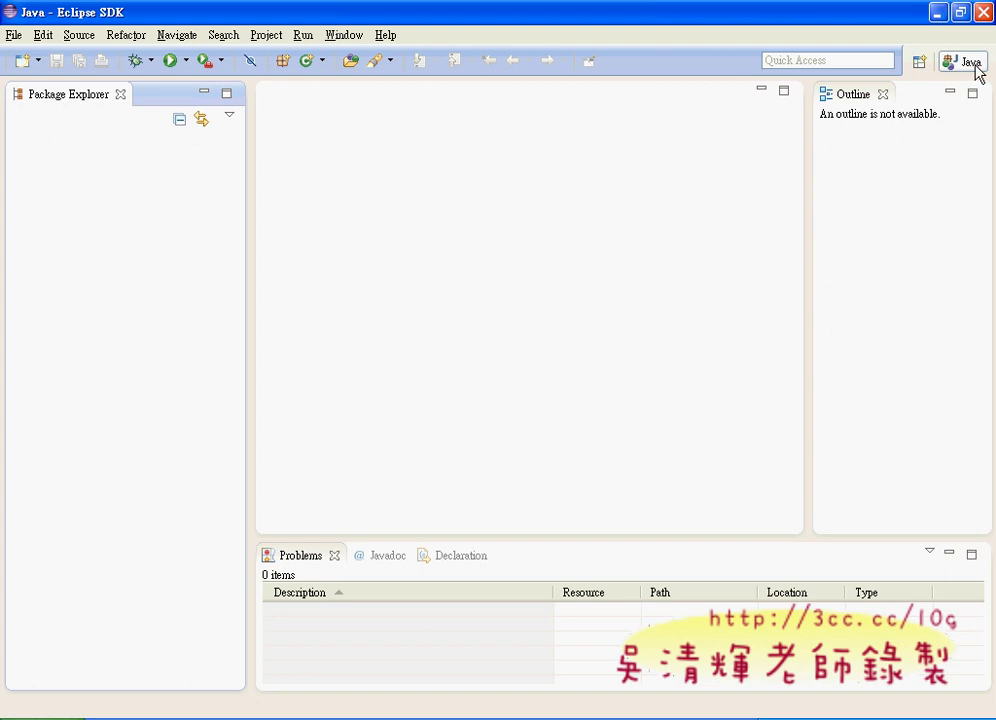
# Exit Eclipse and create a second desktop shortcut to eclipse.exe below the first one
pyautogui.click(984, 13)
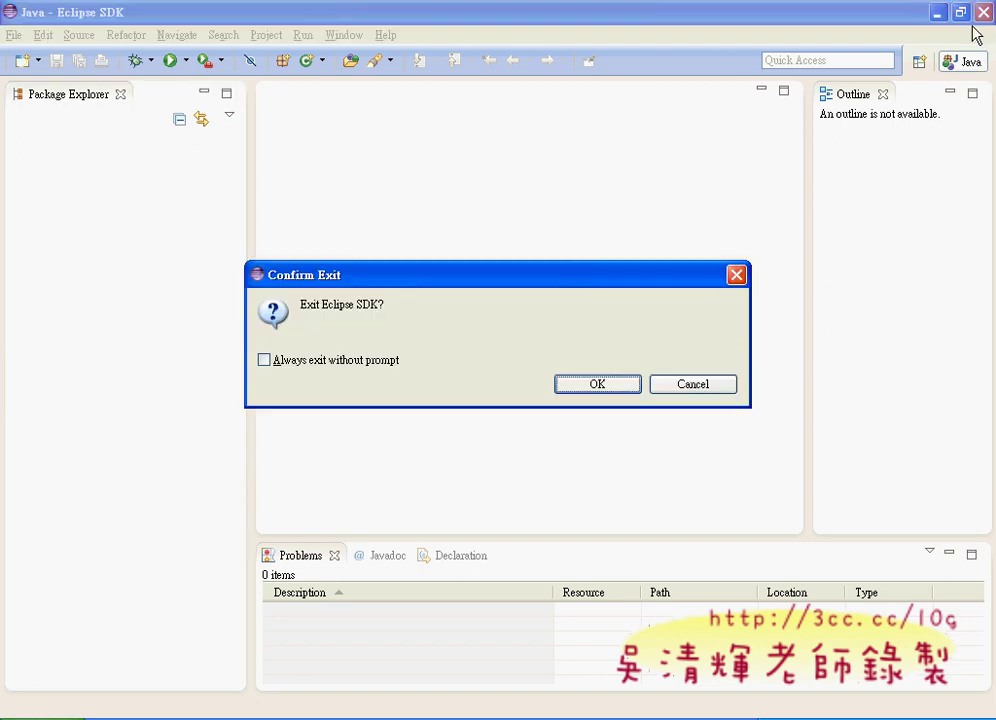
pyautogui.click(612, 388)
pyautogui.moveTo(455, 315); pyautogui.dragTo(127, 660)
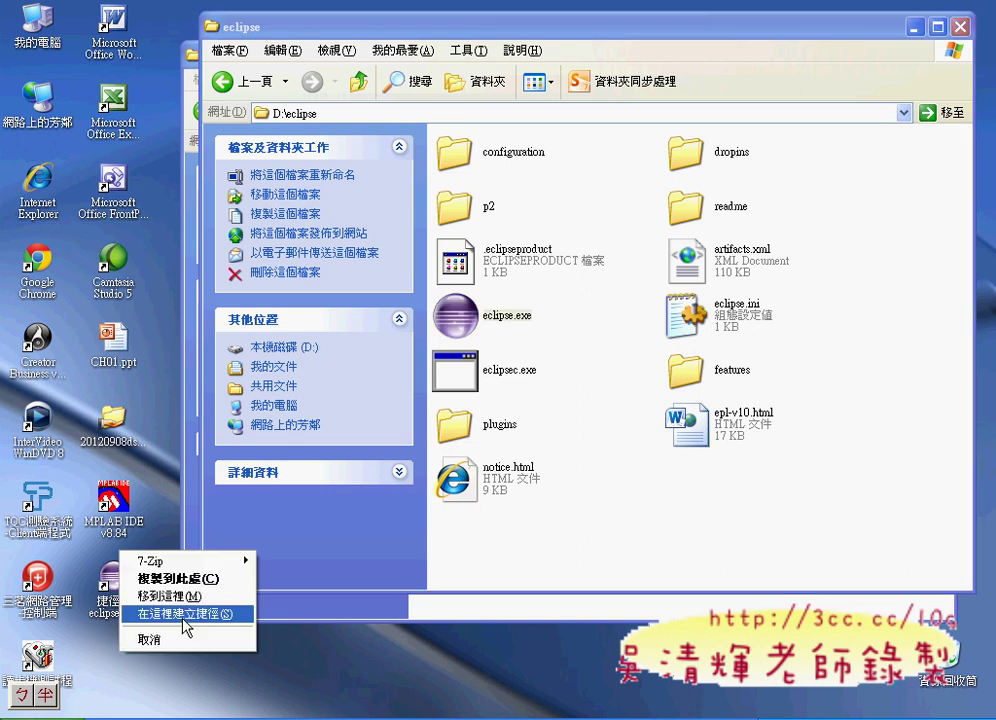
pyautogui.click(182, 617)
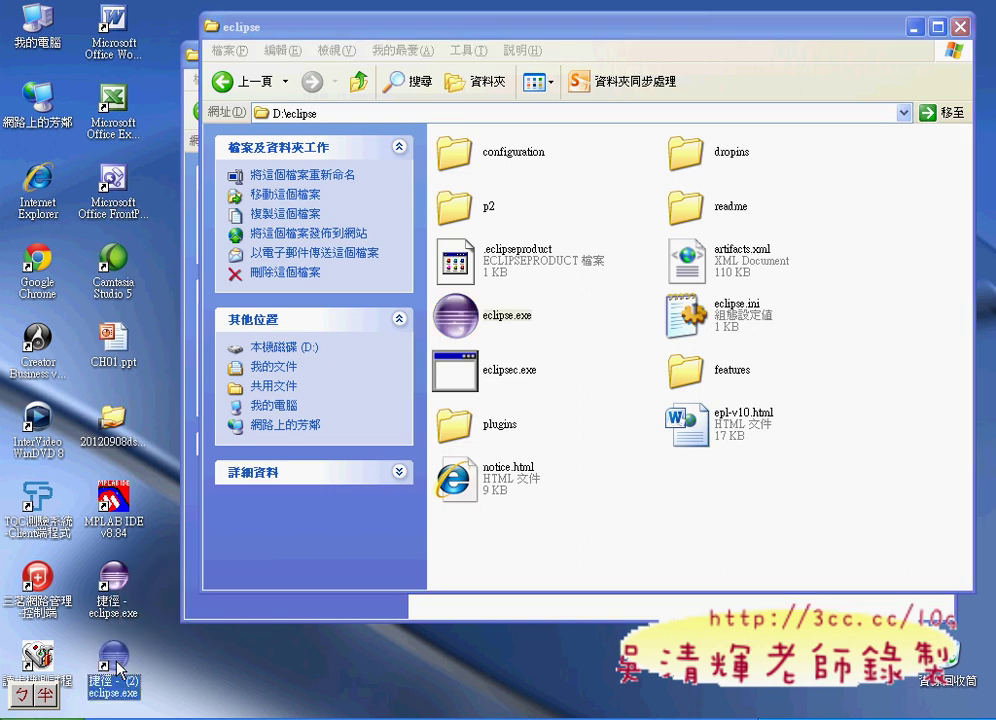
# Launch Eclipse from the shortcut without the language argument using d:\workspace, check its interface language and exit
pyautogui.click(117, 582)
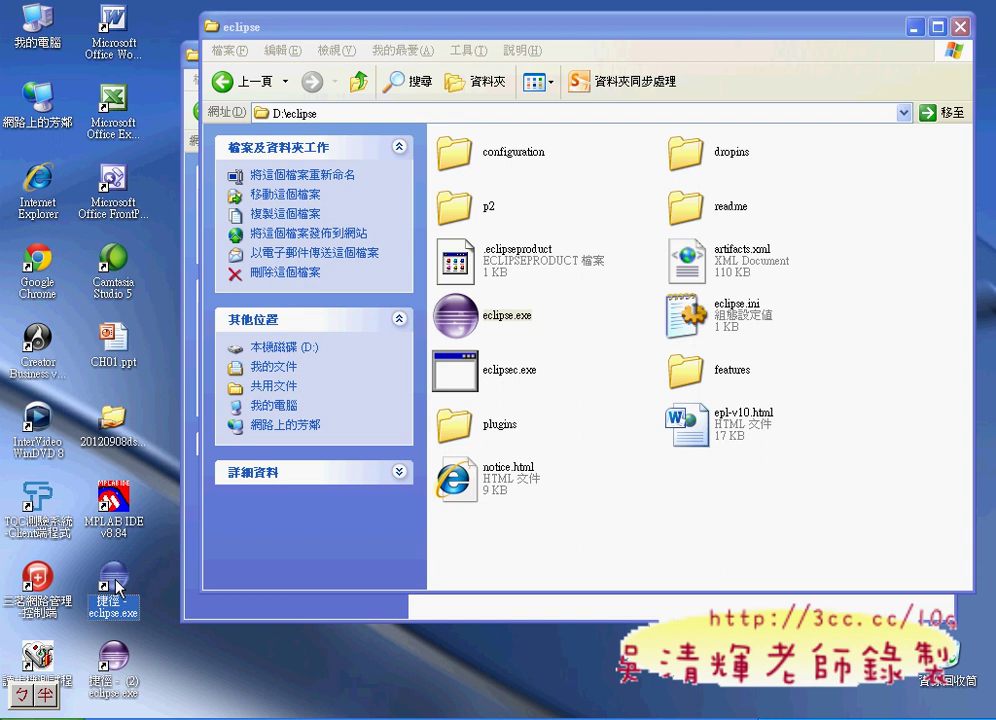
pyautogui.doubleClick(117, 585)
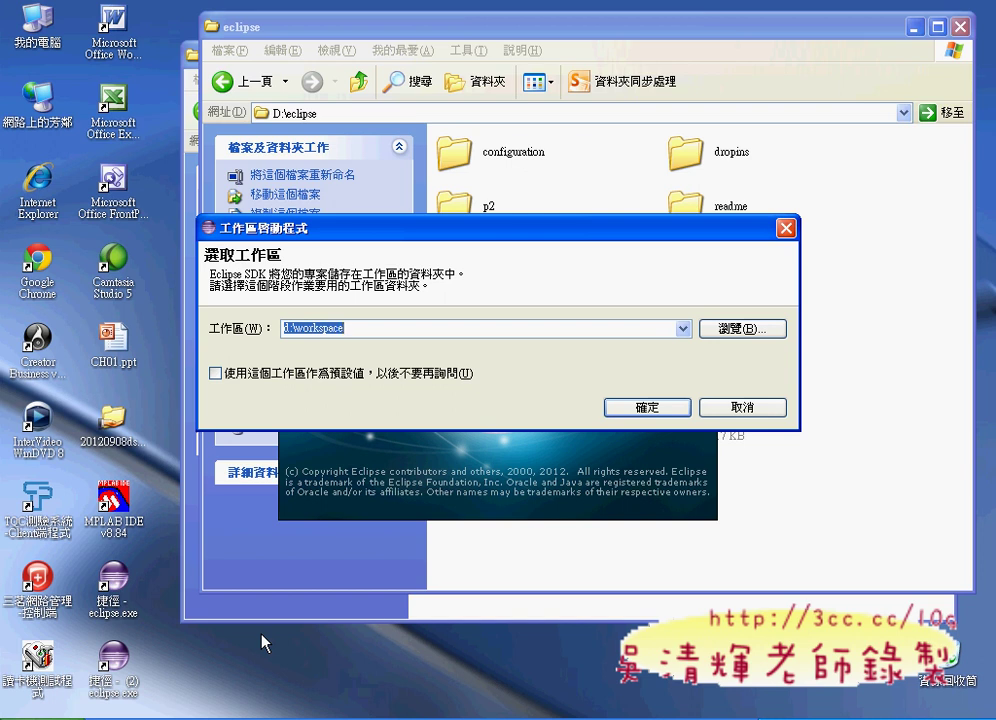
pyautogui.click(652, 412)
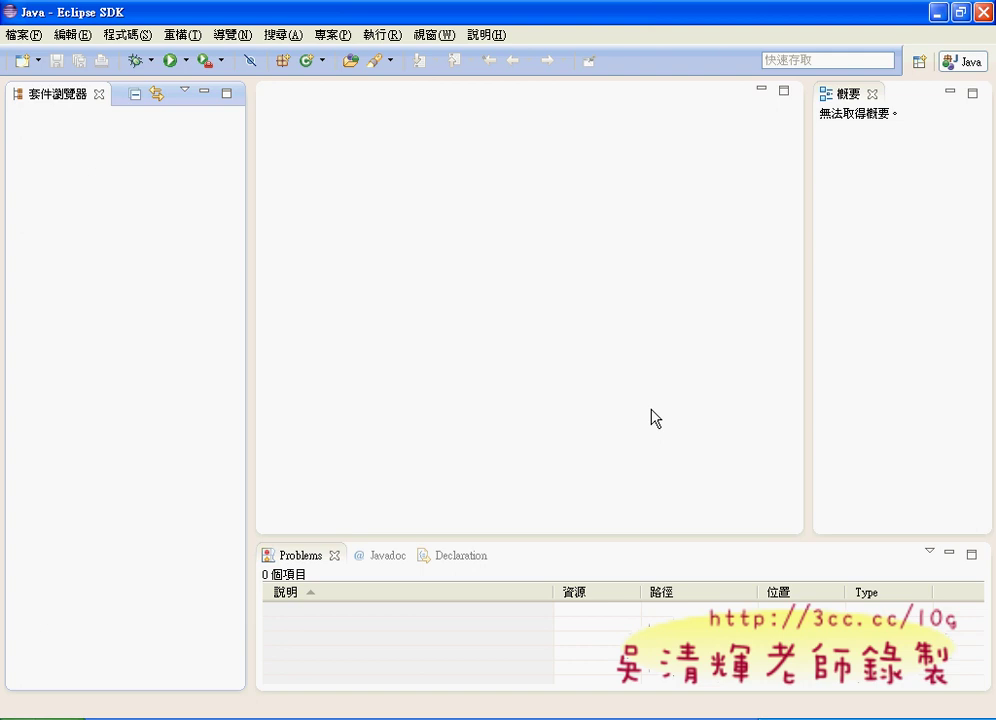
pyautogui.click(982, 12)
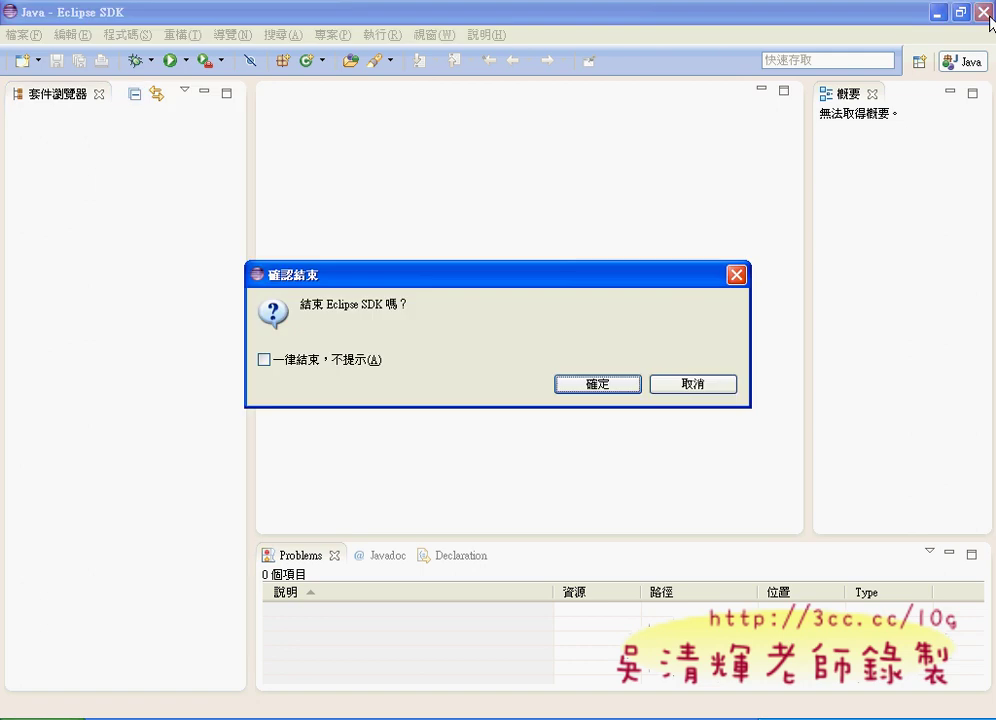
pyautogui.click(598, 386)
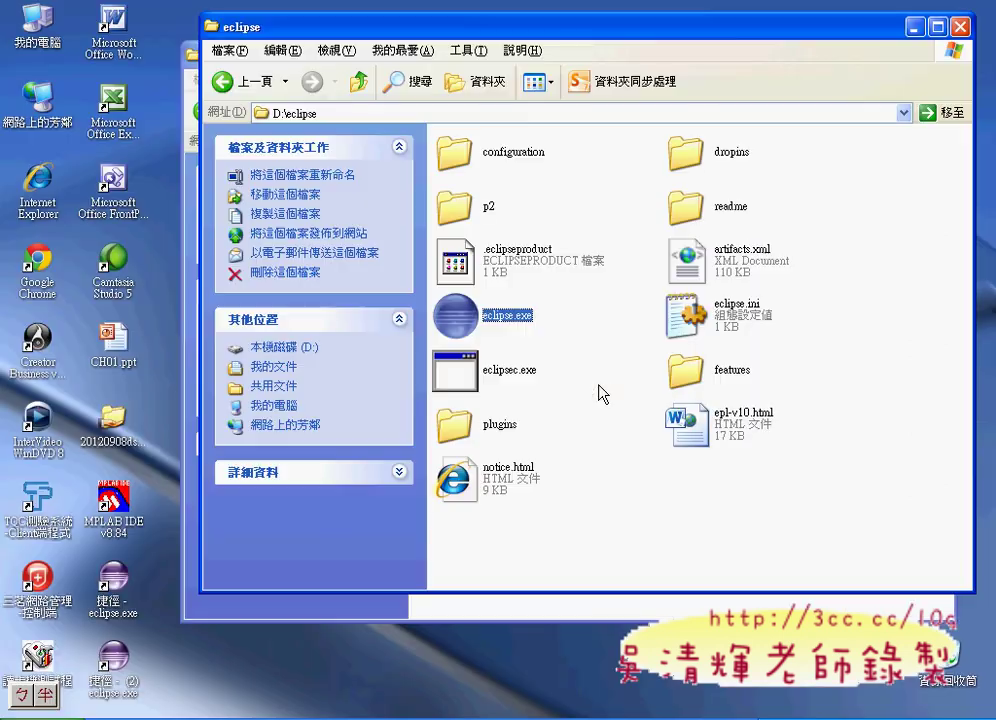
# Rename the desktop shortcut that has the EN argument to 英文eclipse.exe
pyautogui.click(115, 600)
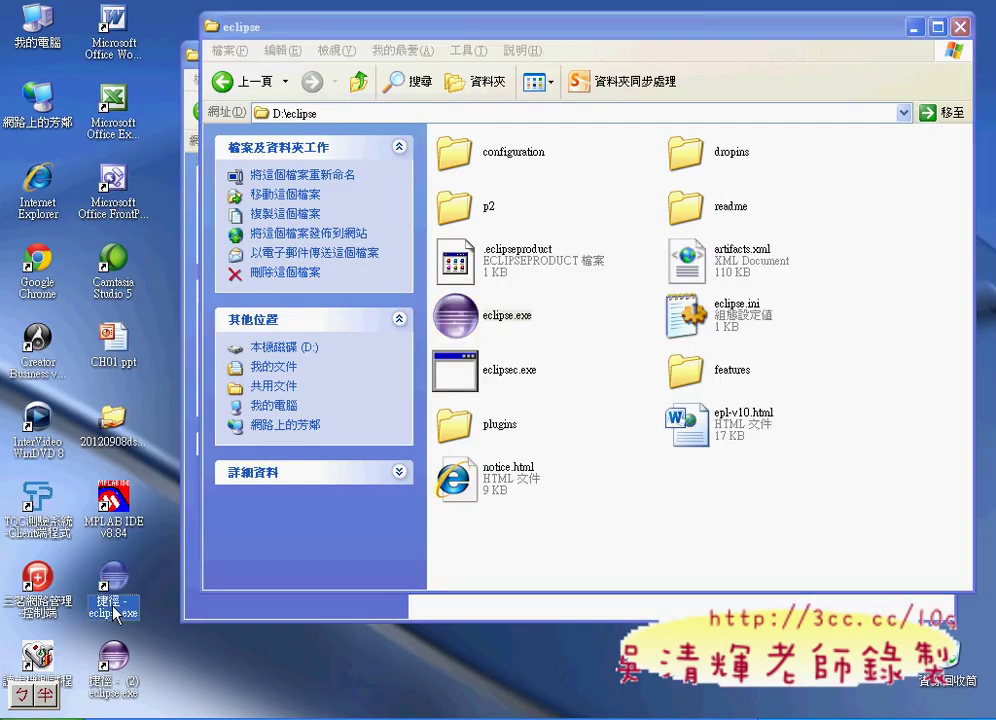
pyautogui.press('F2')
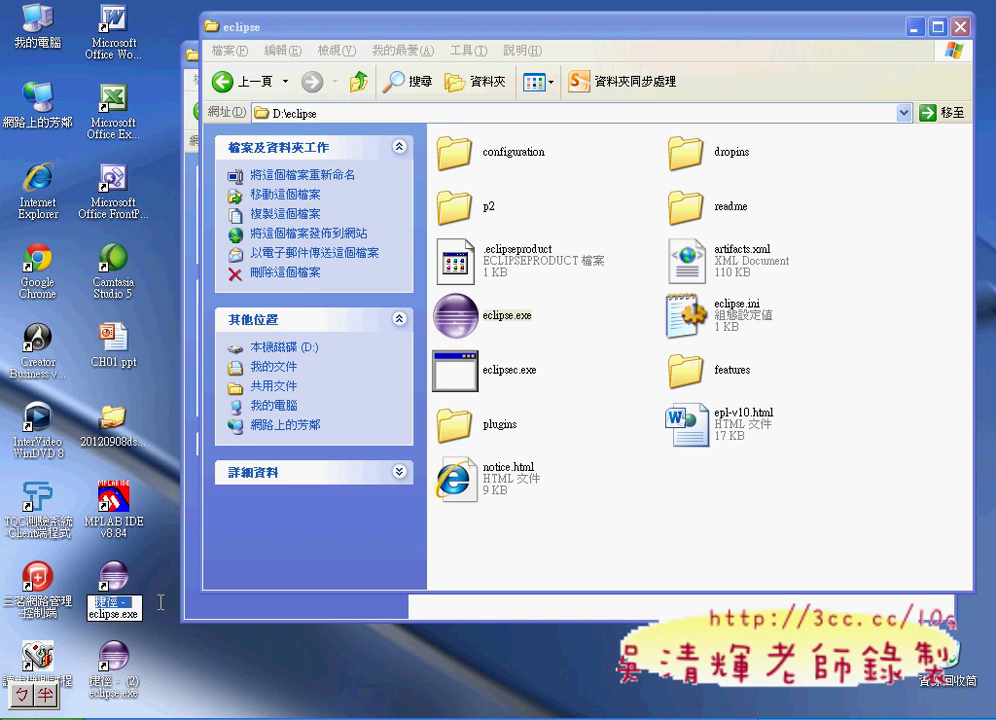
pyautogui.hotkey('ctrl', 'shift')
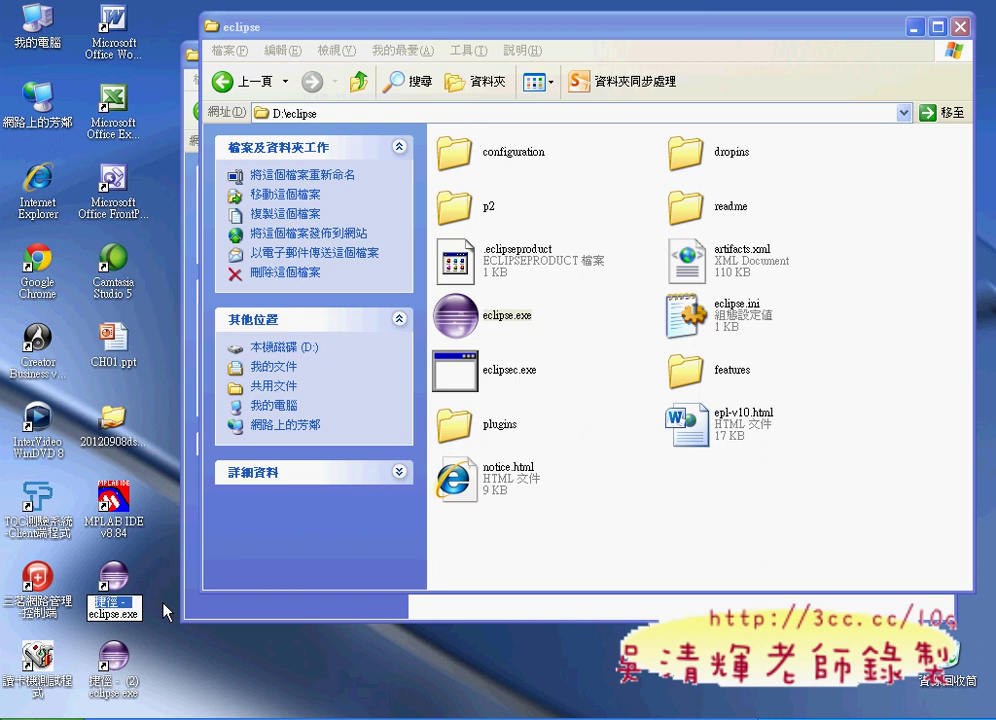
pyautogui.write('英文')
pyautogui.press('Return')
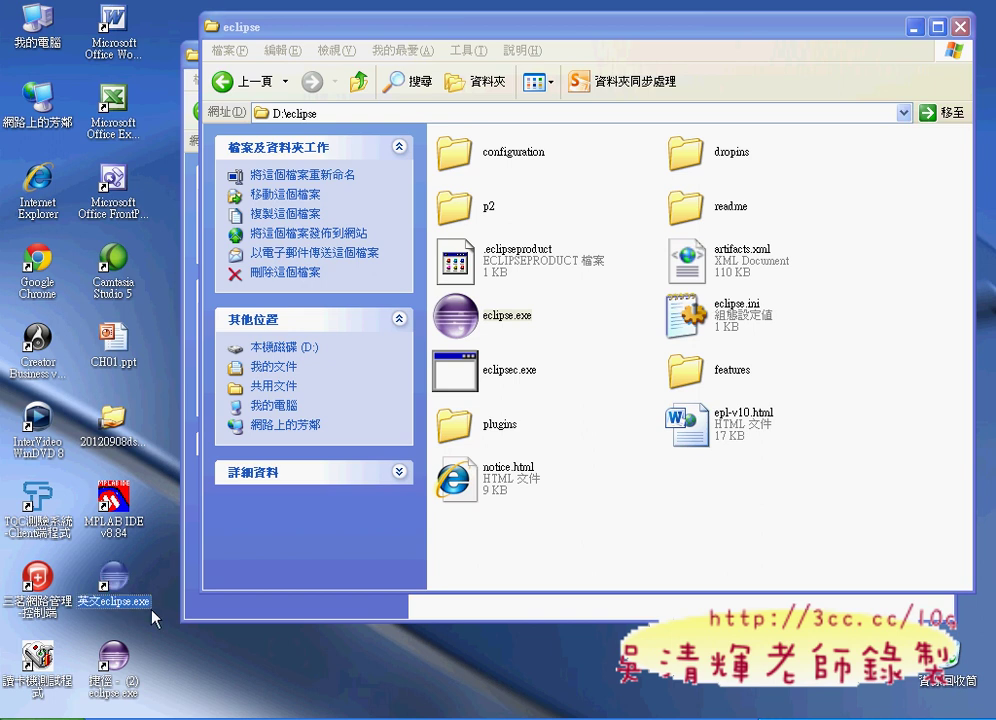
# Rename the second Eclipse desktop shortcut to 中文eclipse.exe
pyautogui.click(113, 660)
pyautogui.press('F2')
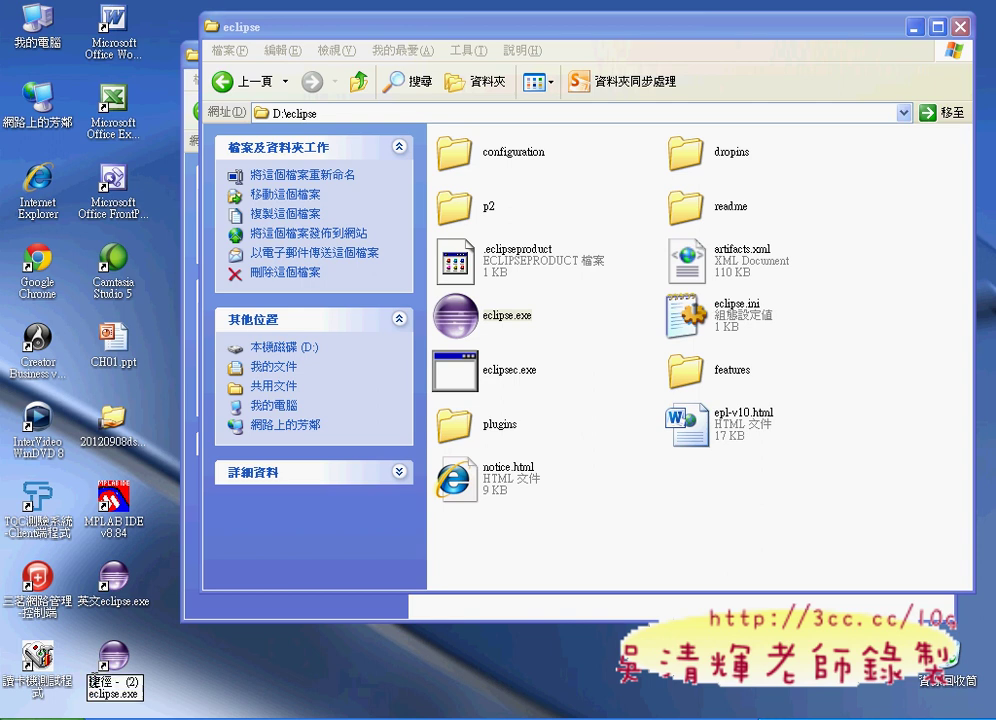
pyautogui.write('ㄓㄨㄥ')
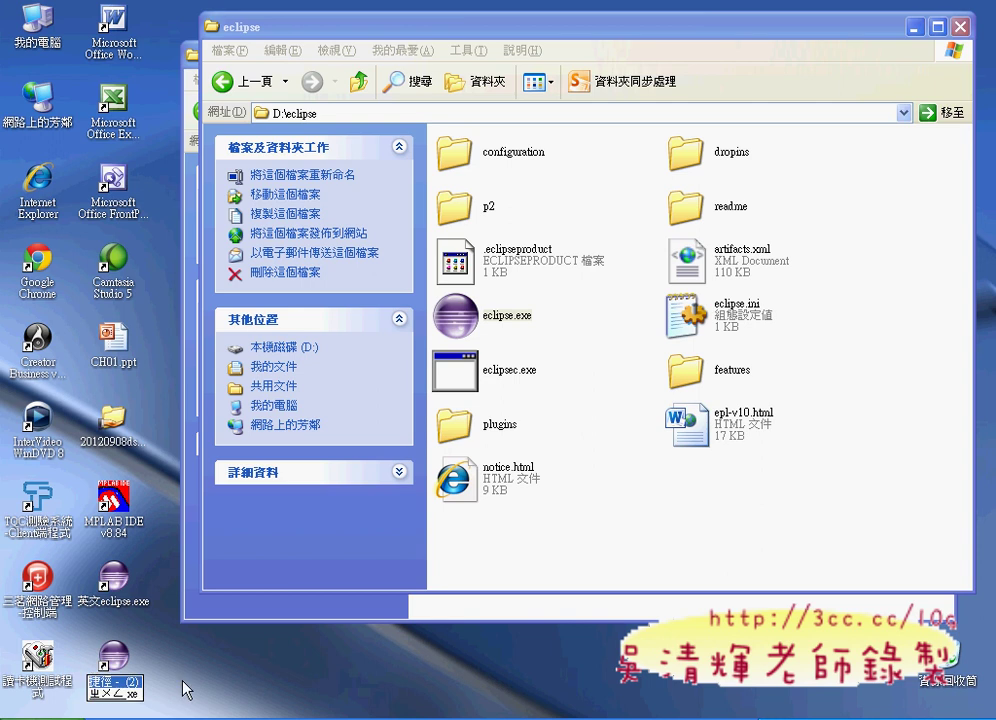
pyautogui.write(' ㄨㄣˊ')
pyautogui.press('Return')
pyautogui.press('Return')
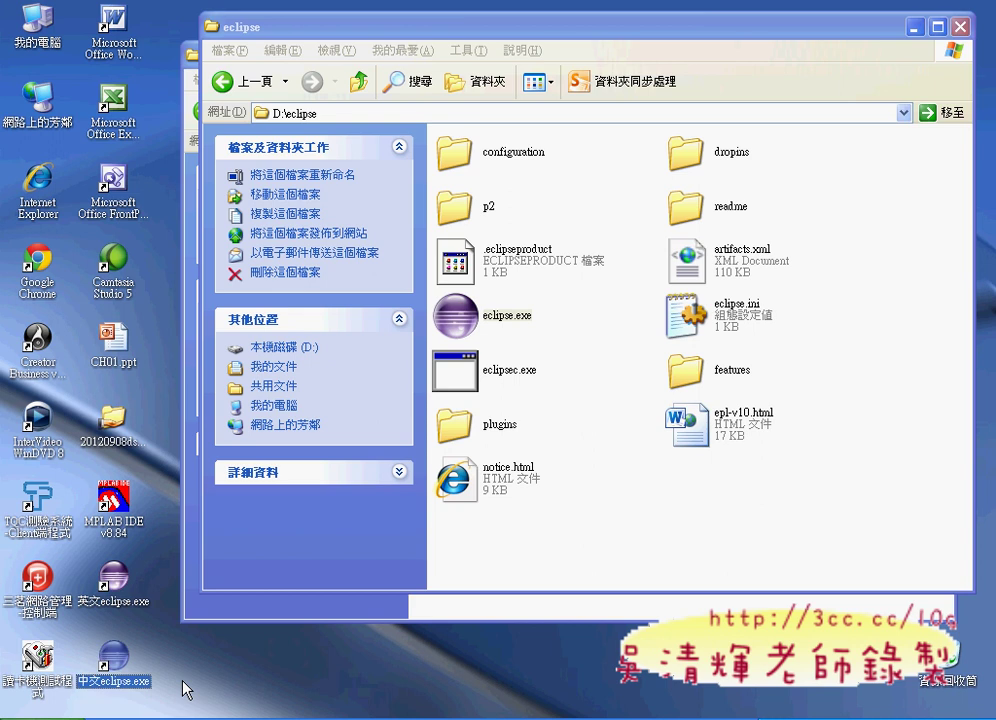